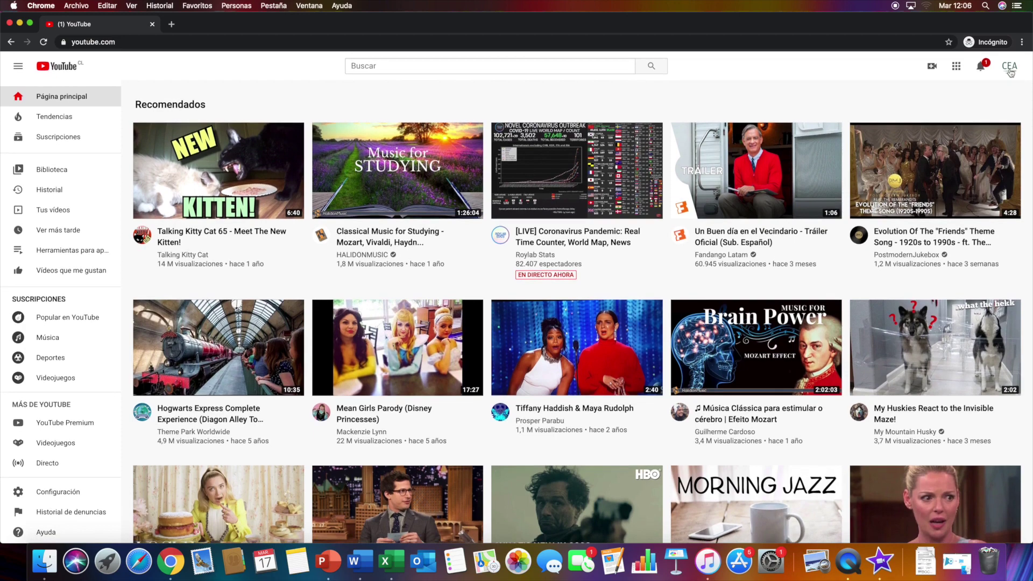
Step: Start a new video upload and choose the file tablon.mov from the Escritorio folder
left_click(934, 66)
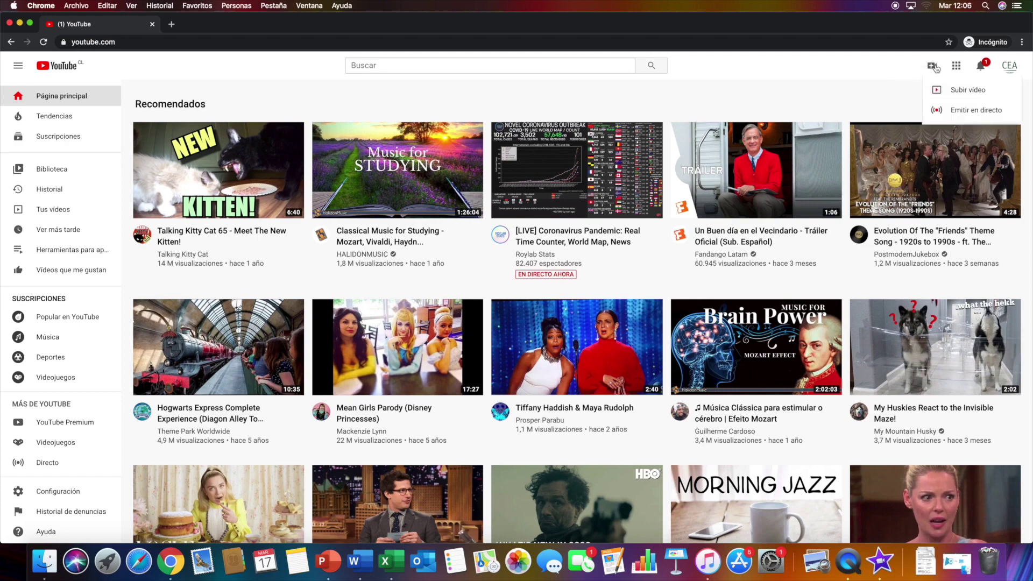
left_click(966, 92)
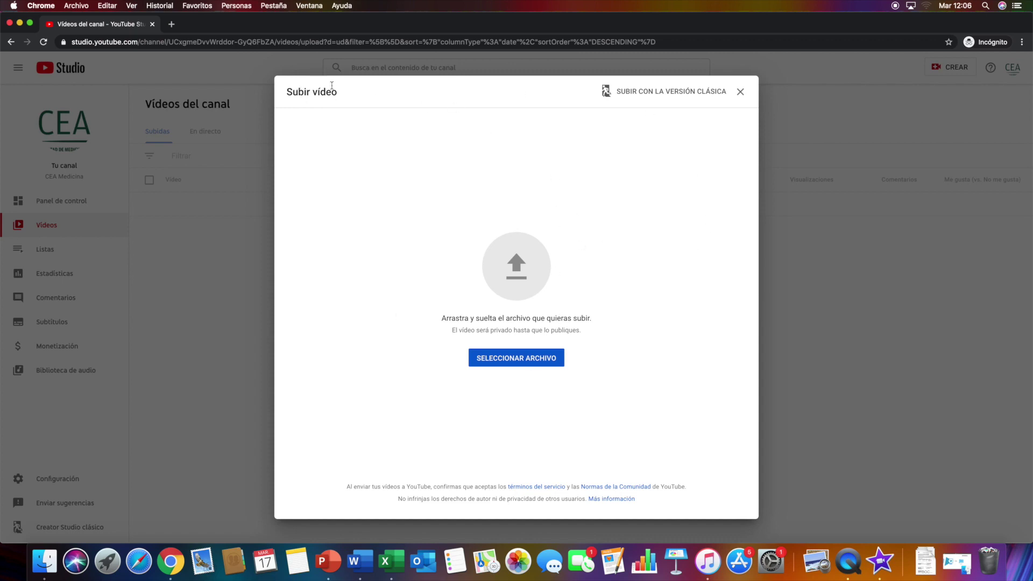
left_click(526, 361)
scroll(440, 221, "down", 5)
left_click(433, 207)
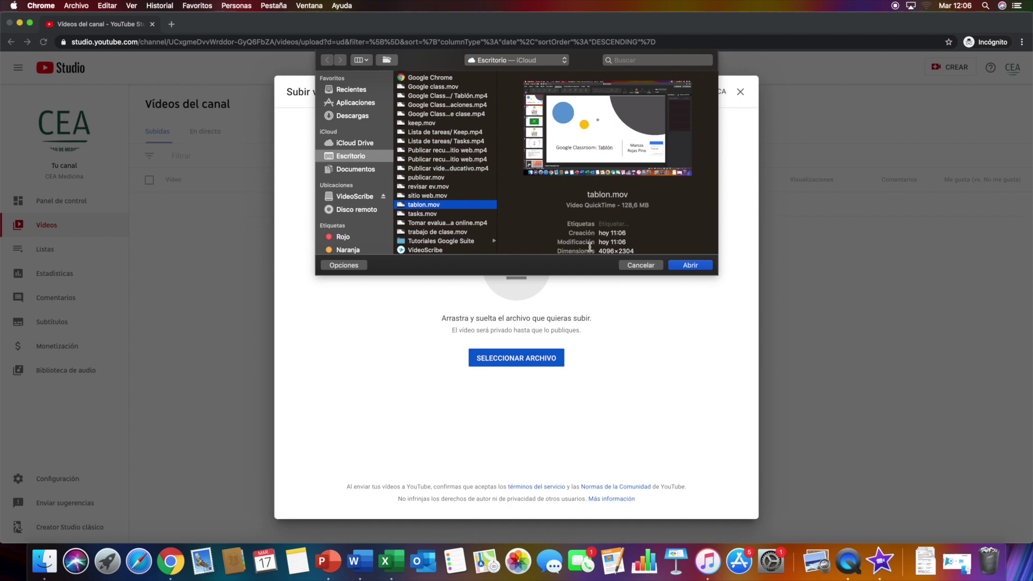
left_click(689, 265)
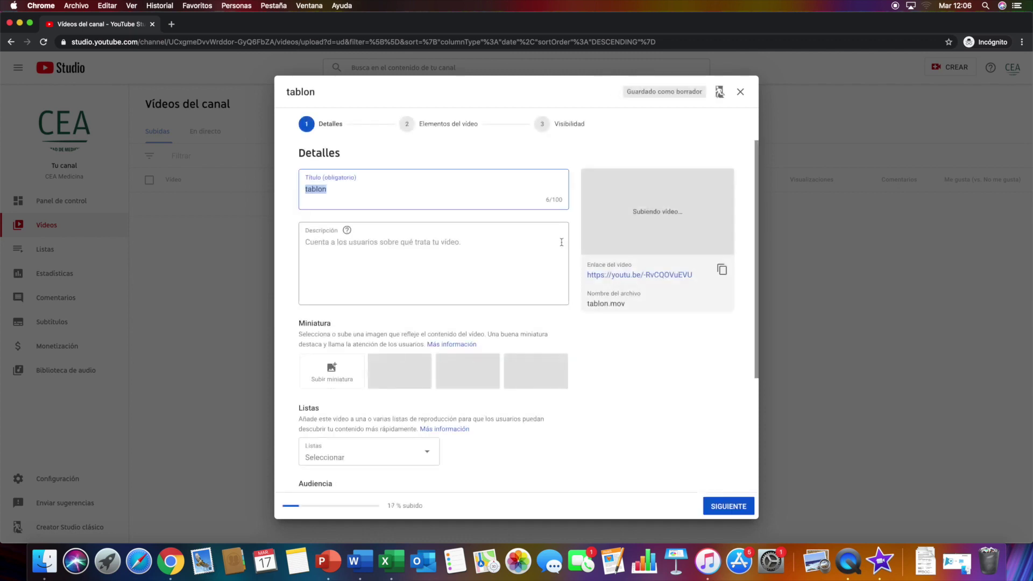
Step: Replace the video's title with "Clase 1" and leave the description empty
left_click(381, 201)
double_click(346, 192)
left_click(327, 194)
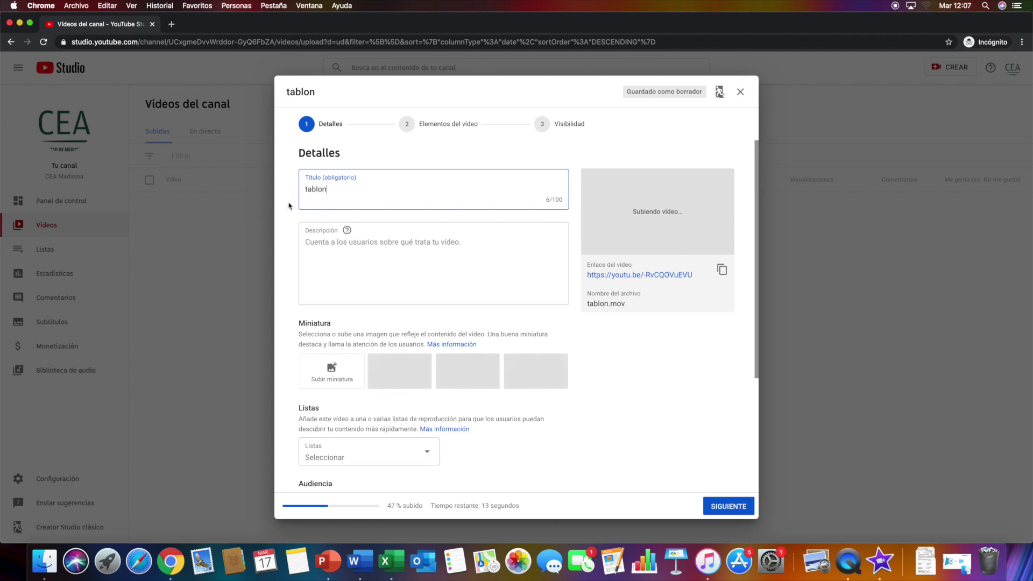
double_click(322, 188)
key("BackSpace")
type("Clase 1")
left_click(398, 254)
Step: Expand the additional video details and set the license to Creative Commons: Atribución
scroll(399, 255, "down", 3)
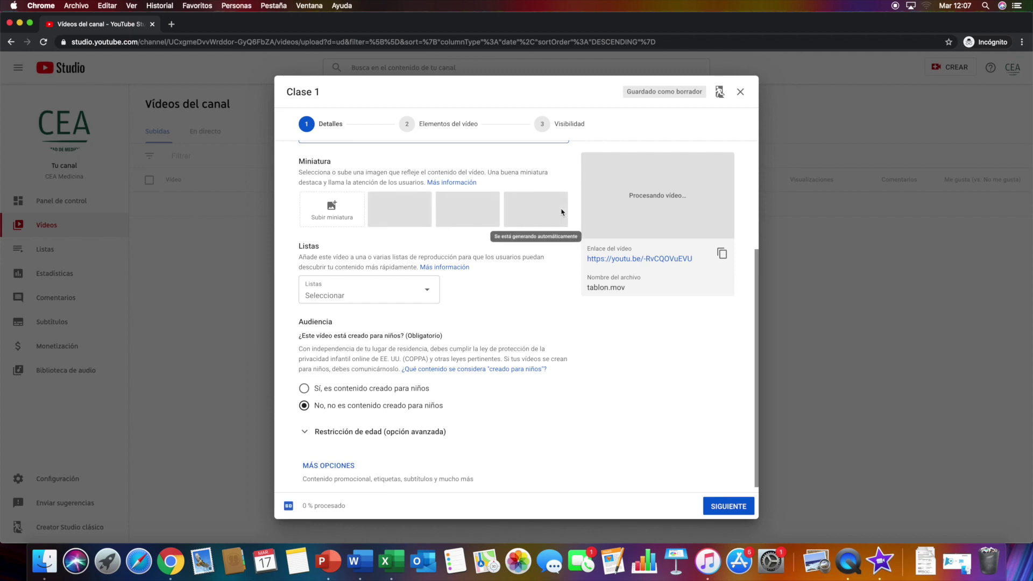
scroll(519, 322, "down", 1)
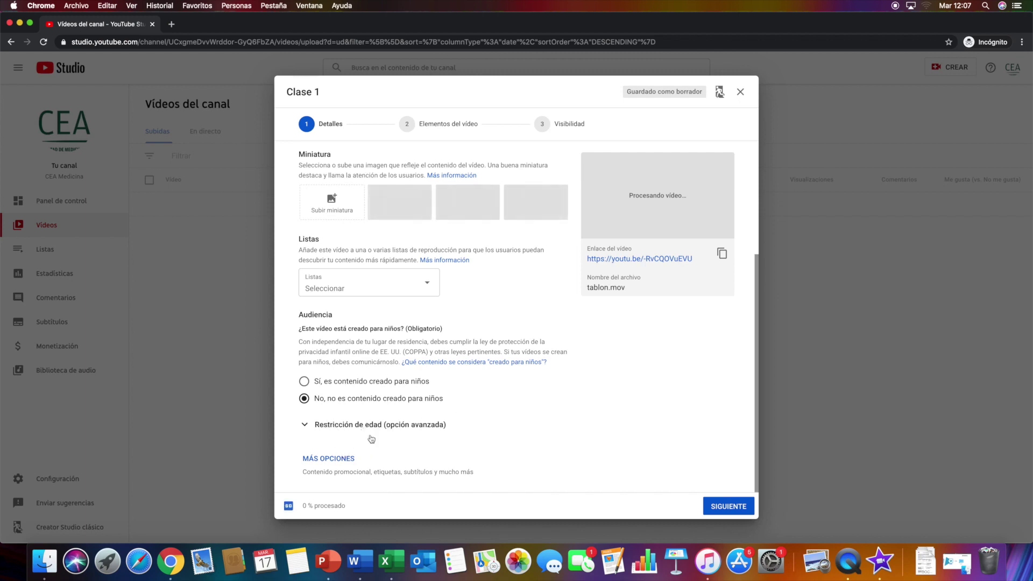
left_click(328, 458)
scroll(478, 424, "down", 5)
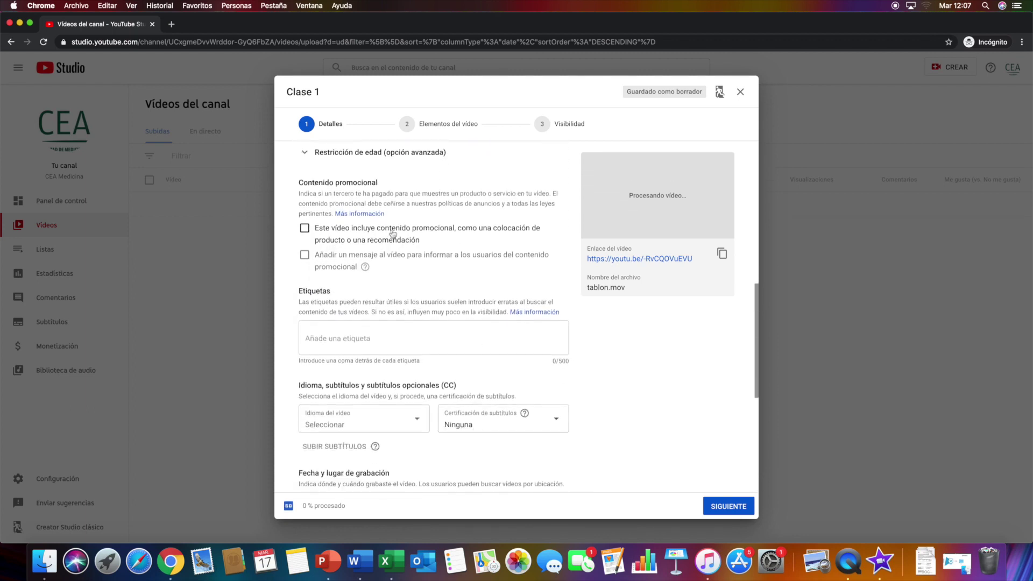
scroll(393, 234, "up", 1)
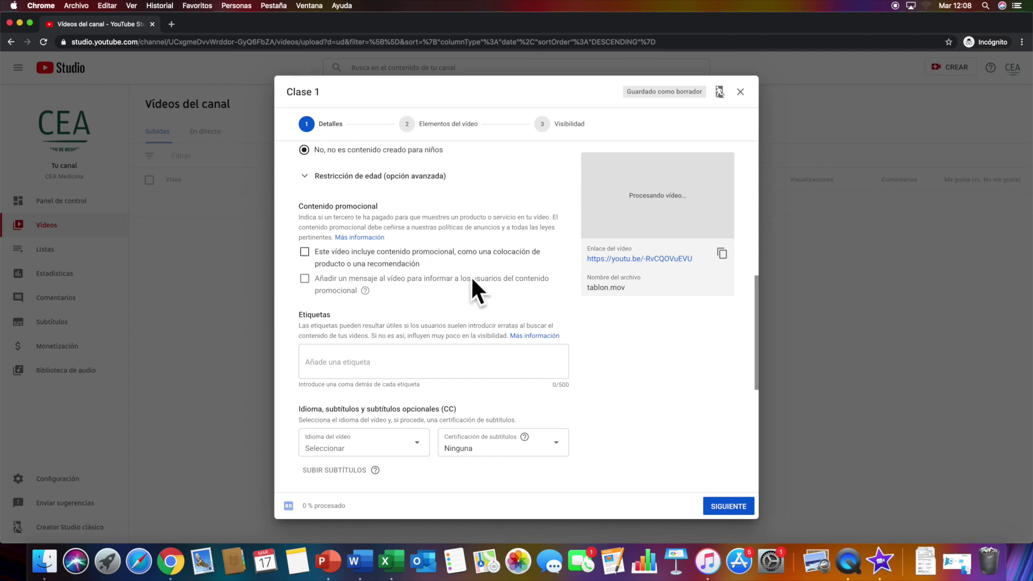
scroll(357, 239, "down", 5)
left_click(362, 212)
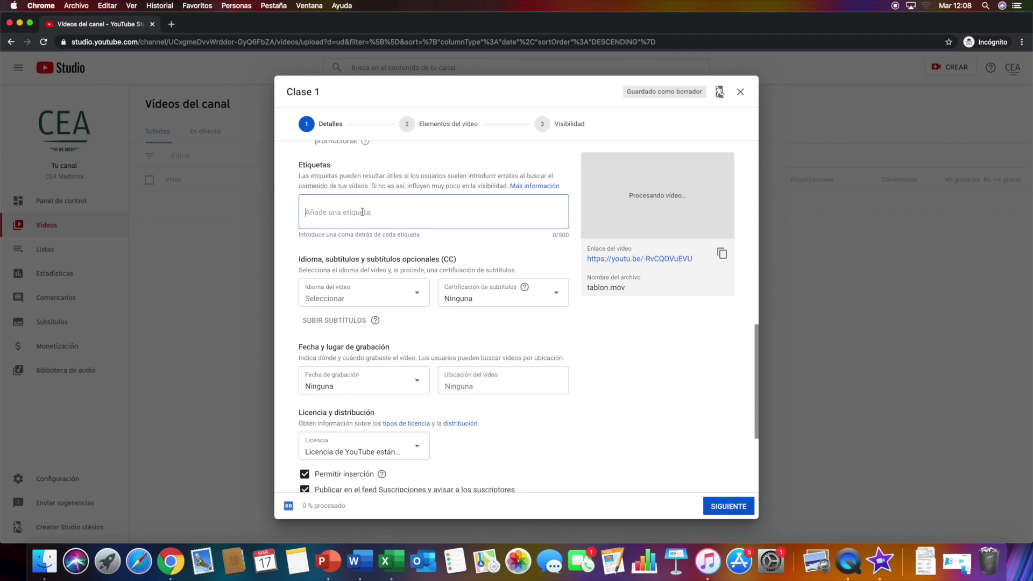
scroll(361, 231, "down", 1)
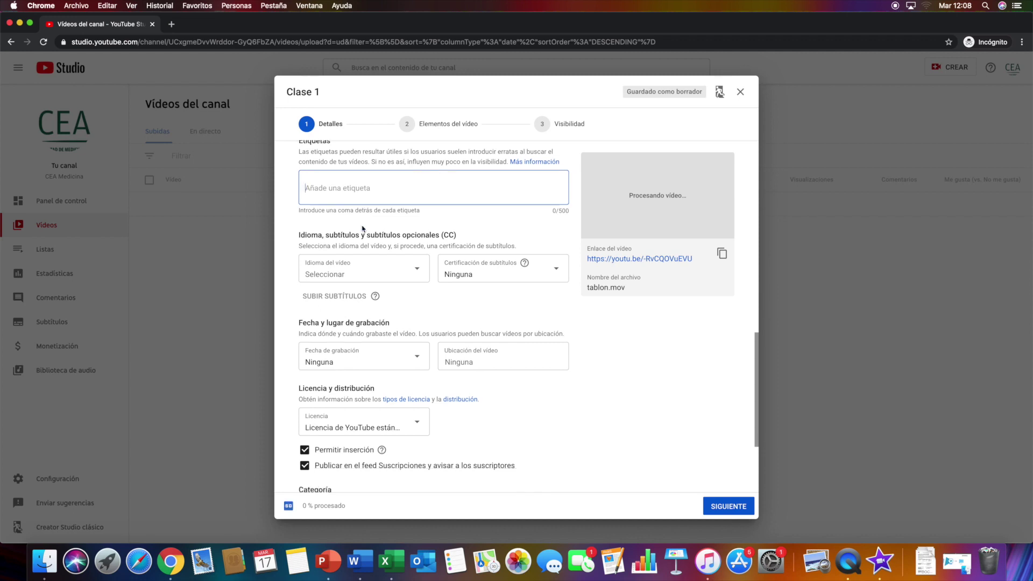
scroll(350, 237, "down", 1)
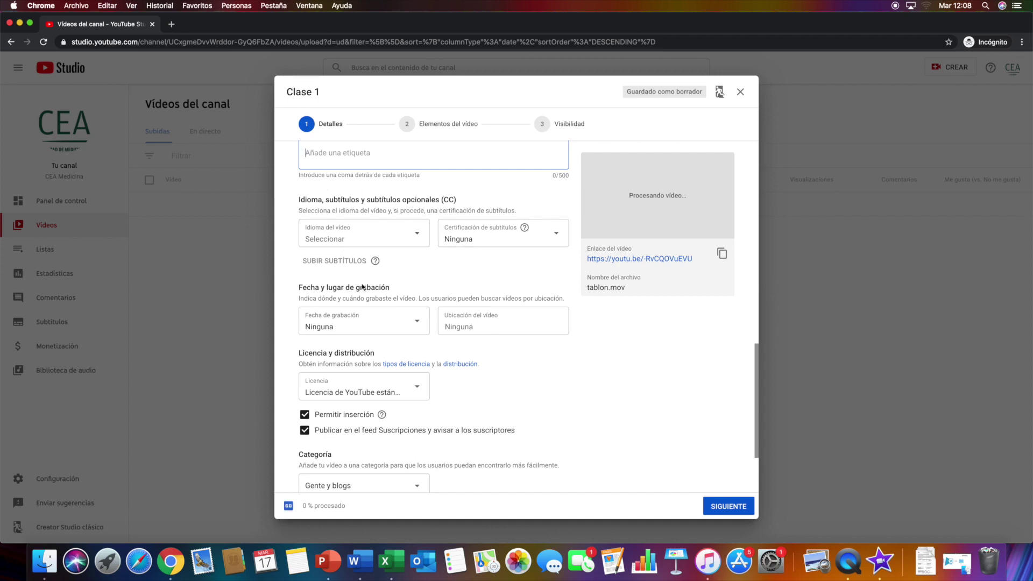
scroll(363, 289, "down", 1)
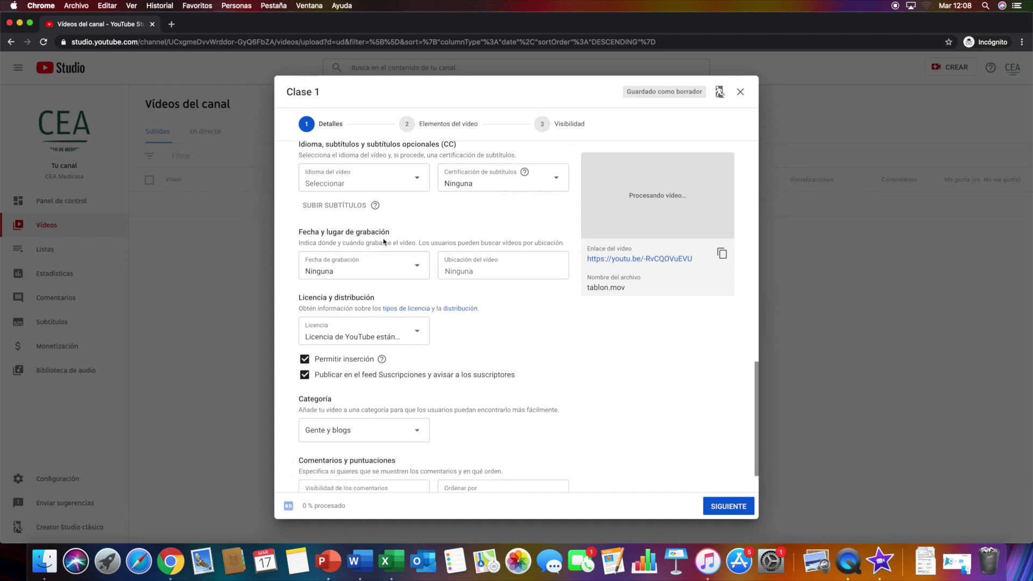
scroll(430, 224, "down", 1)
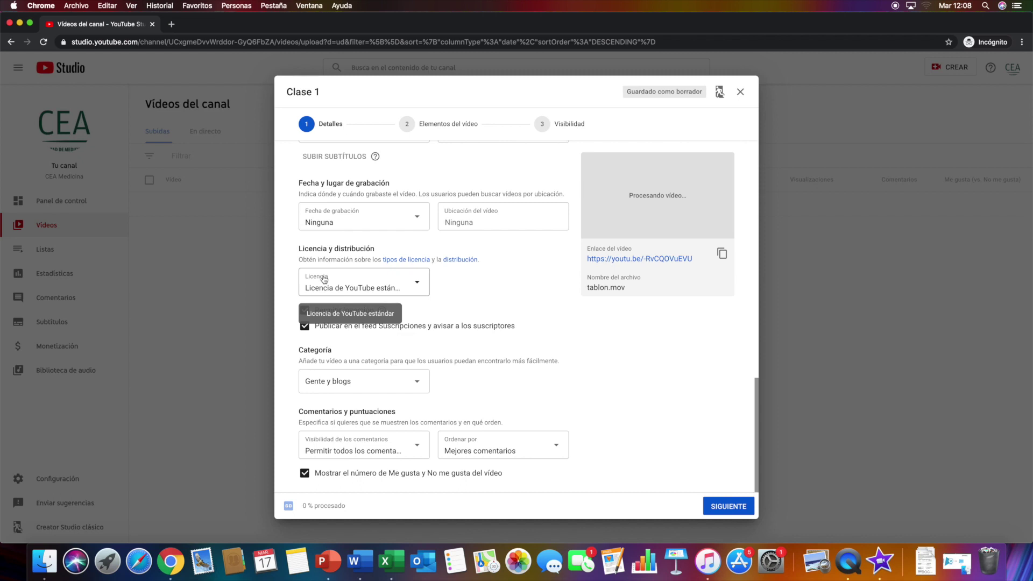
left_click(381, 284)
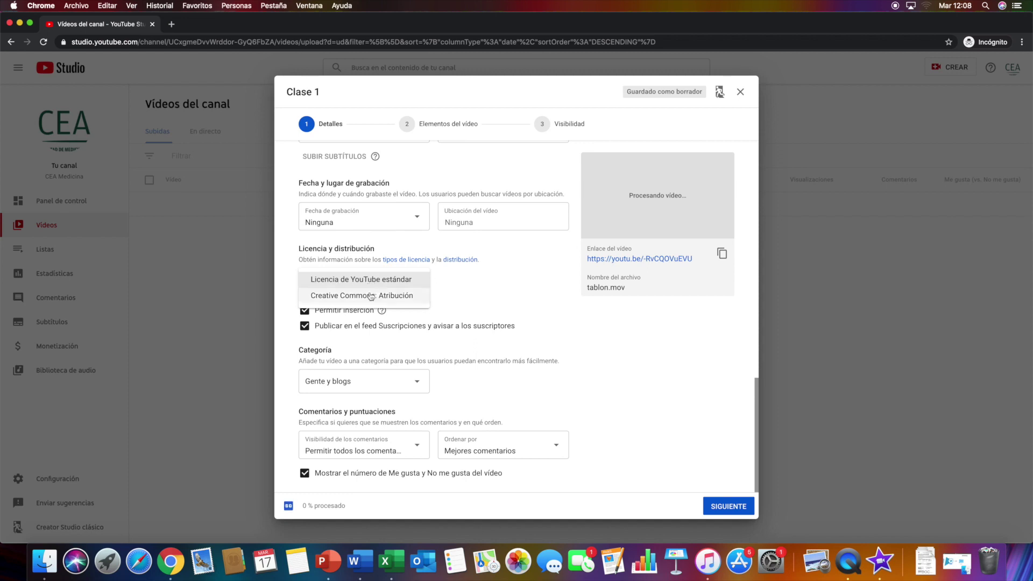
left_click(370, 297)
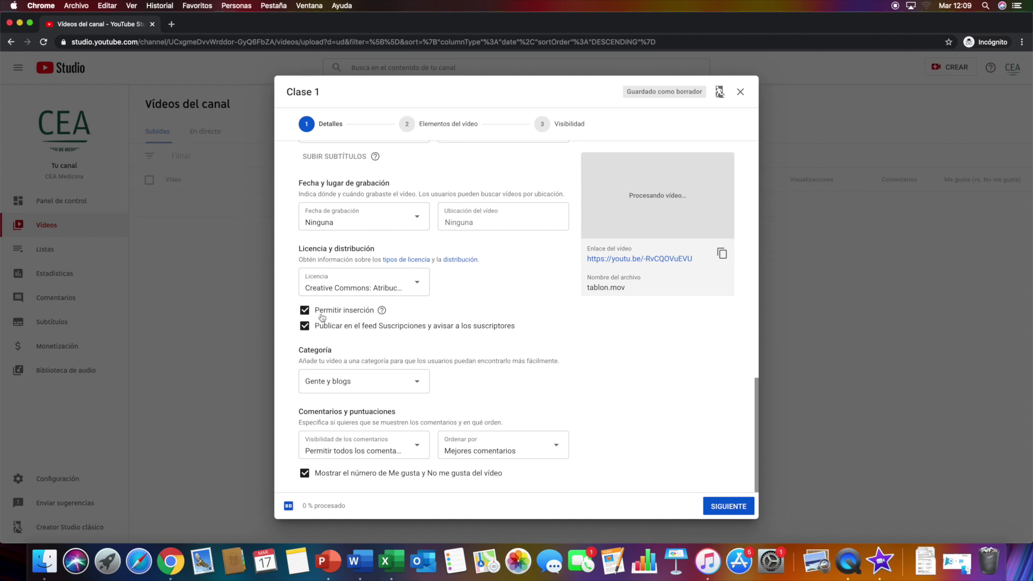
Step: Disable "Permitir inserción" and publishing to the Suscripciones feed with subscriber notifications for the video
left_click(303, 312)
left_click(304, 312)
left_click(309, 314)
scroll(312, 317, "up", 3)
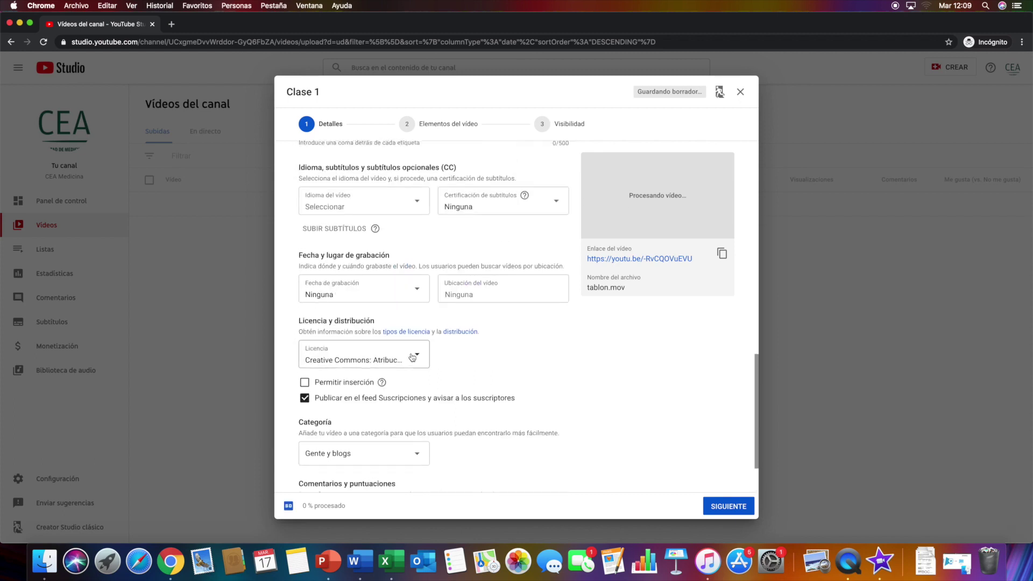
scroll(344, 328, "down", 3)
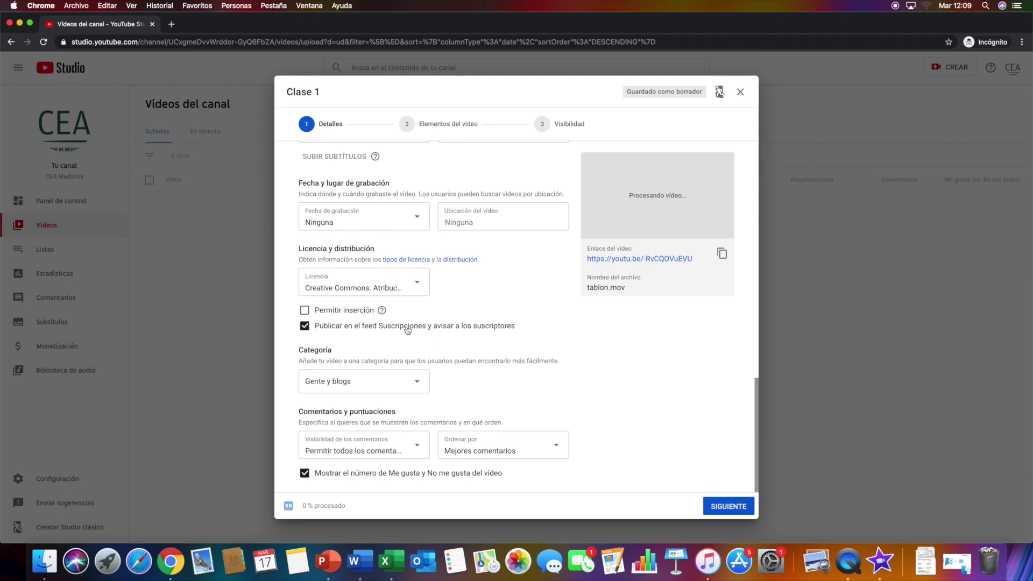
left_click(317, 329)
Step: Set the video's category to Estudios
left_click(343, 383)
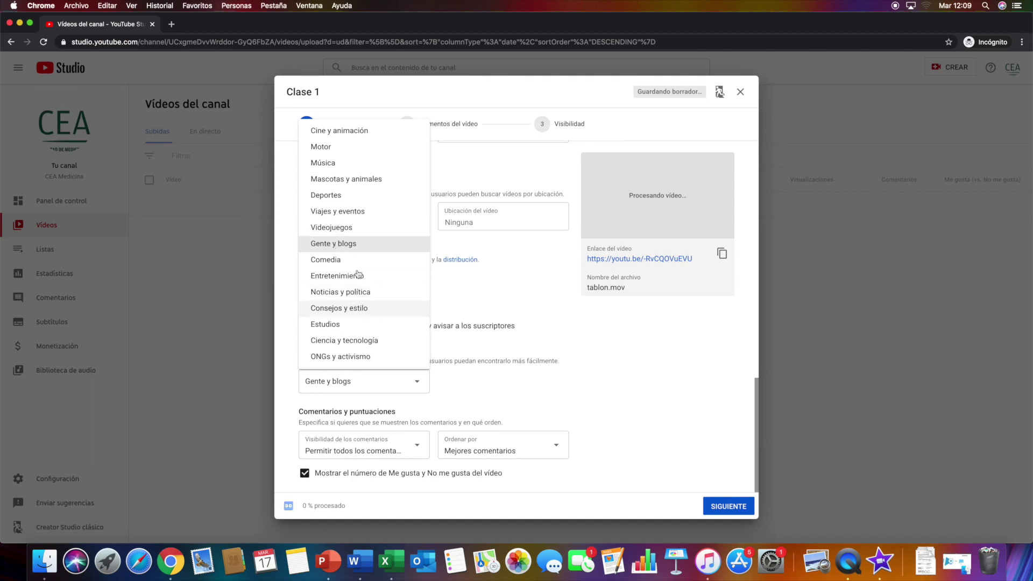
left_click(348, 324)
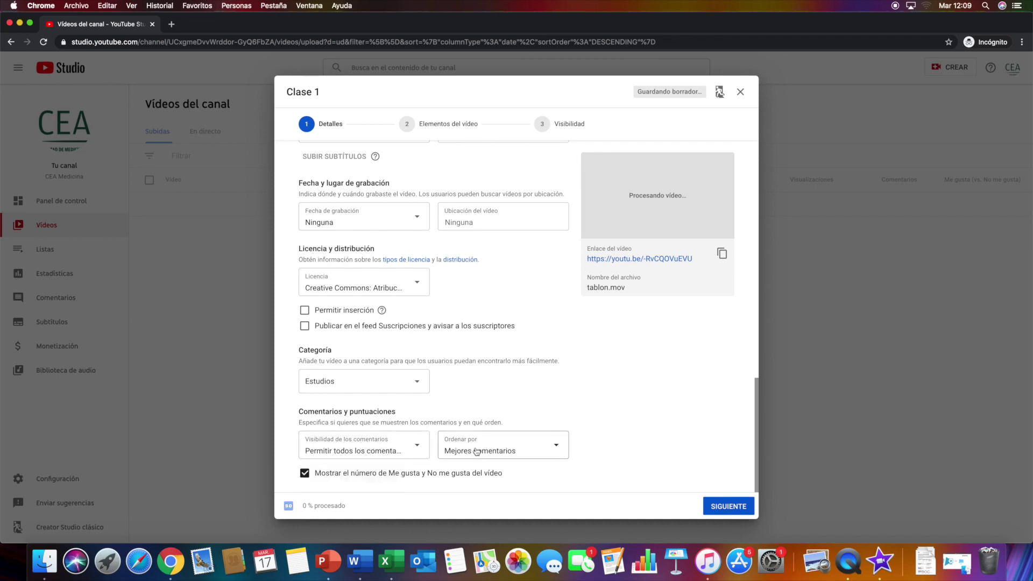
scroll(581, 363, "up", 20)
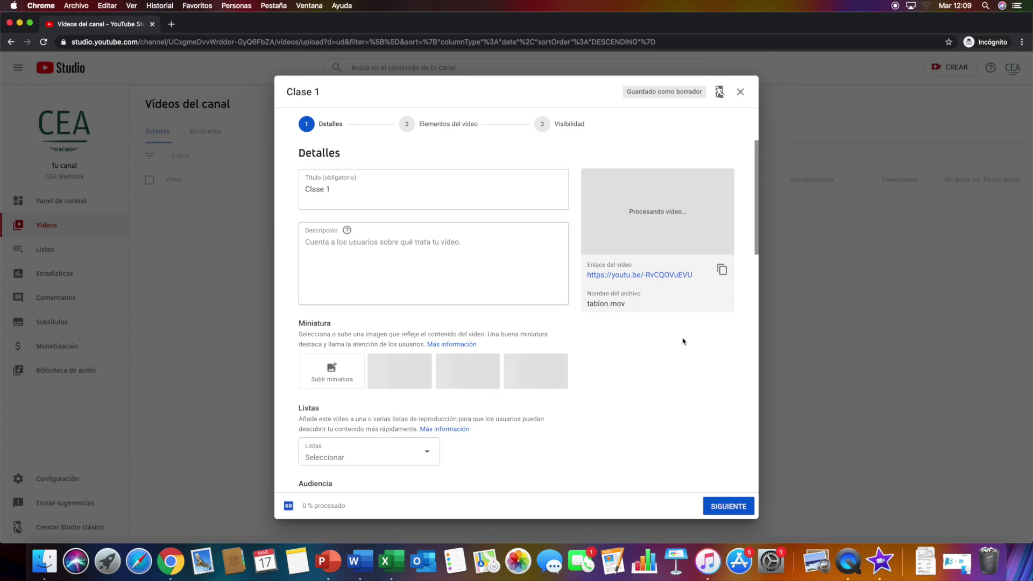
Step: Continue past the video elements without adding any, set the visibility to Oculto and save the video
left_click(729, 506)
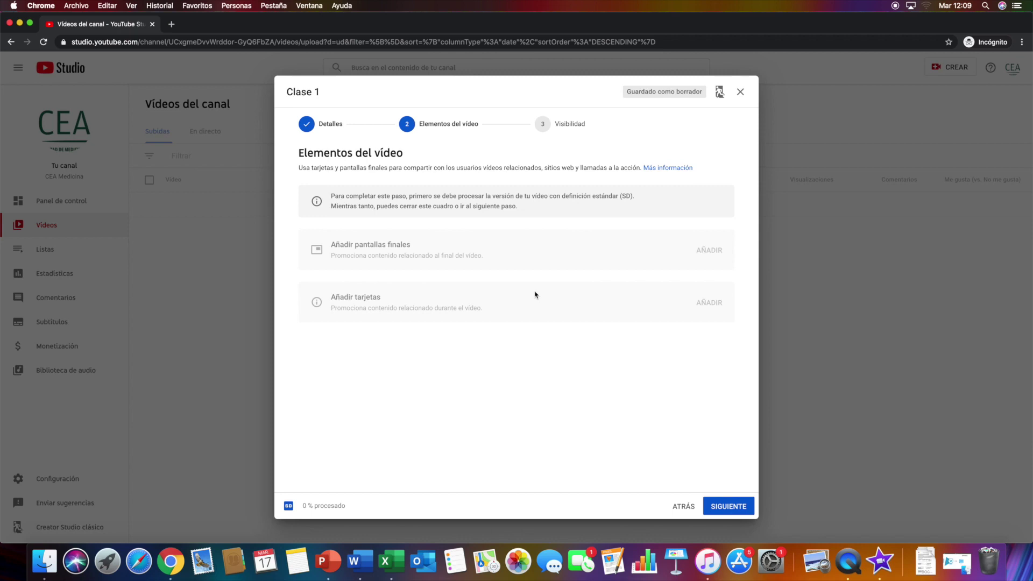
left_click(726, 507)
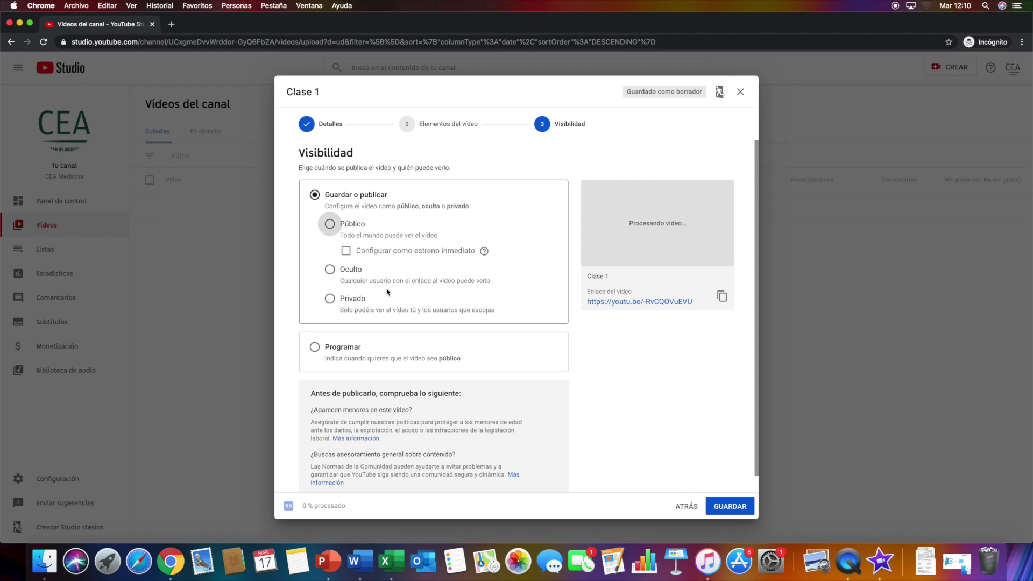
left_click(330, 270)
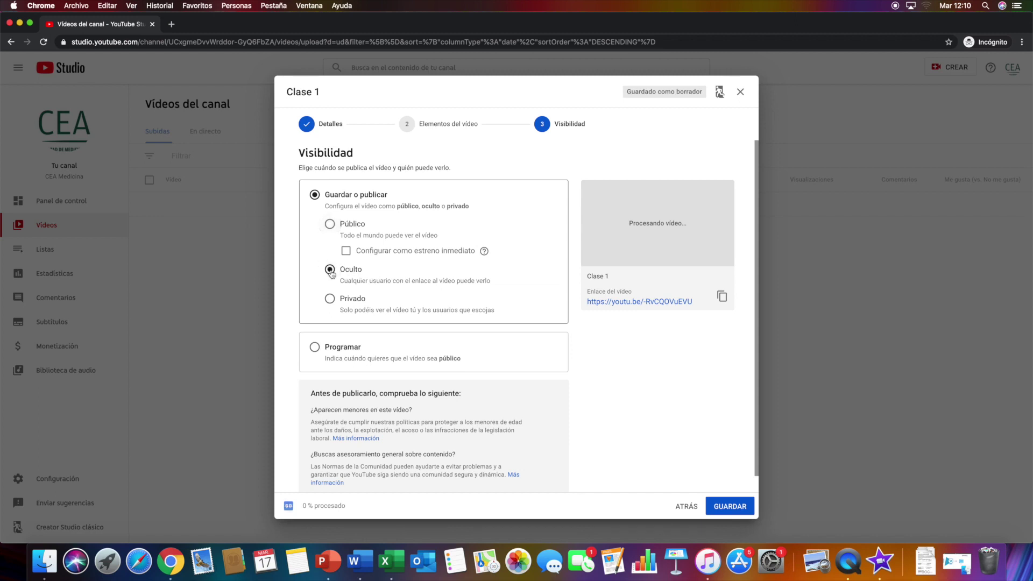
left_click(332, 228)
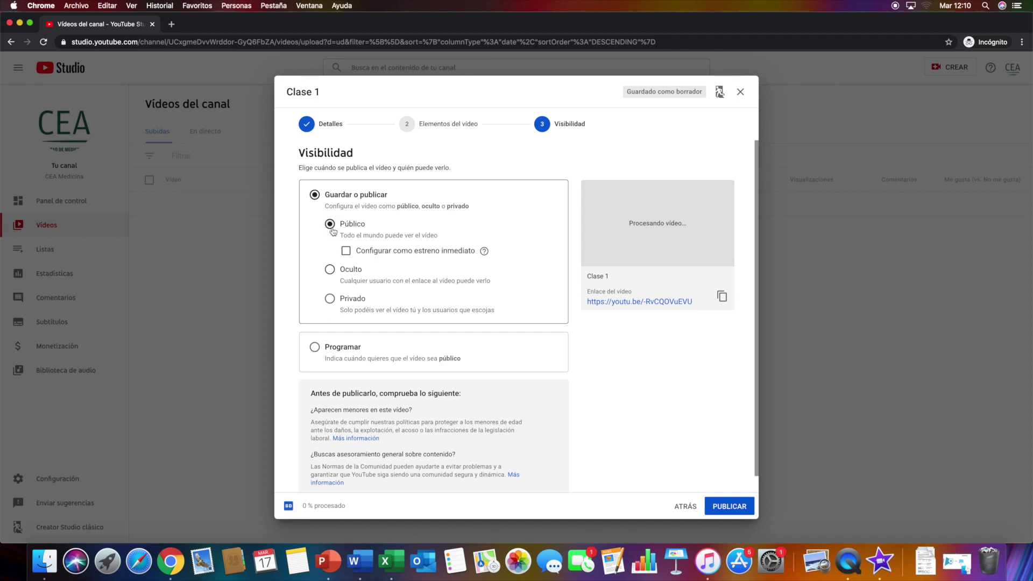
left_click(331, 270)
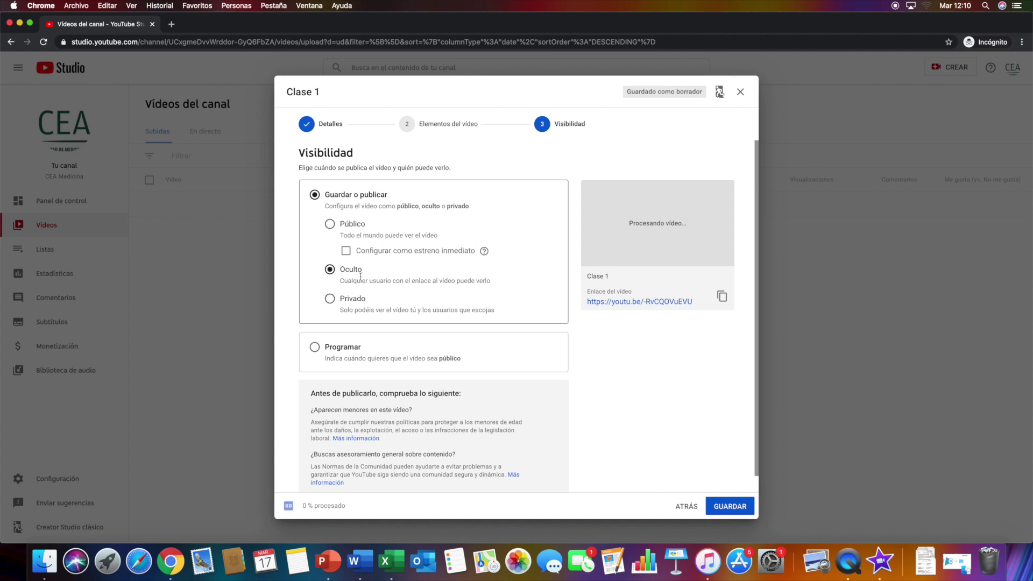
left_click(330, 300)
left_click(329, 271)
left_click(729, 507)
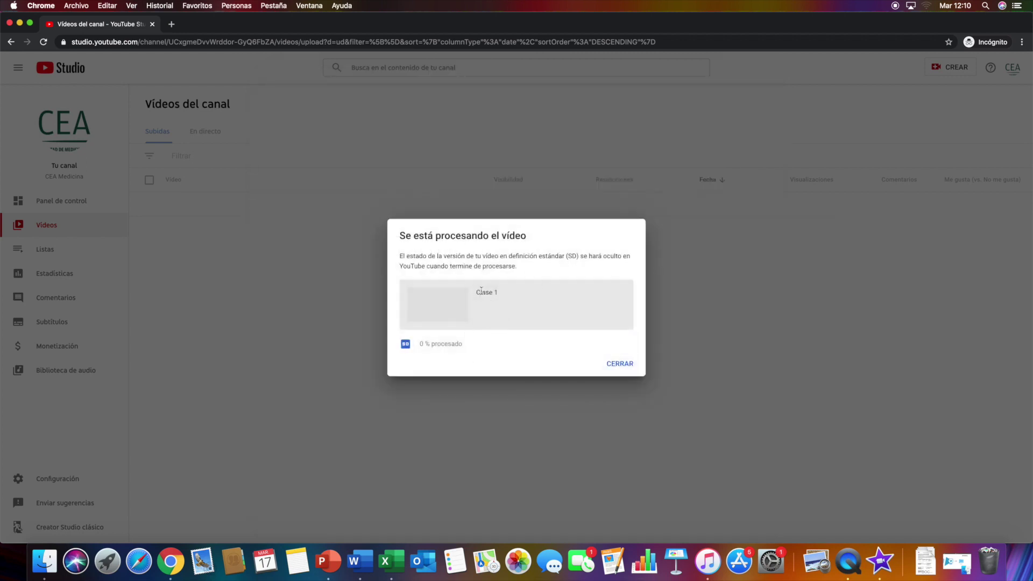
left_click(631, 365)
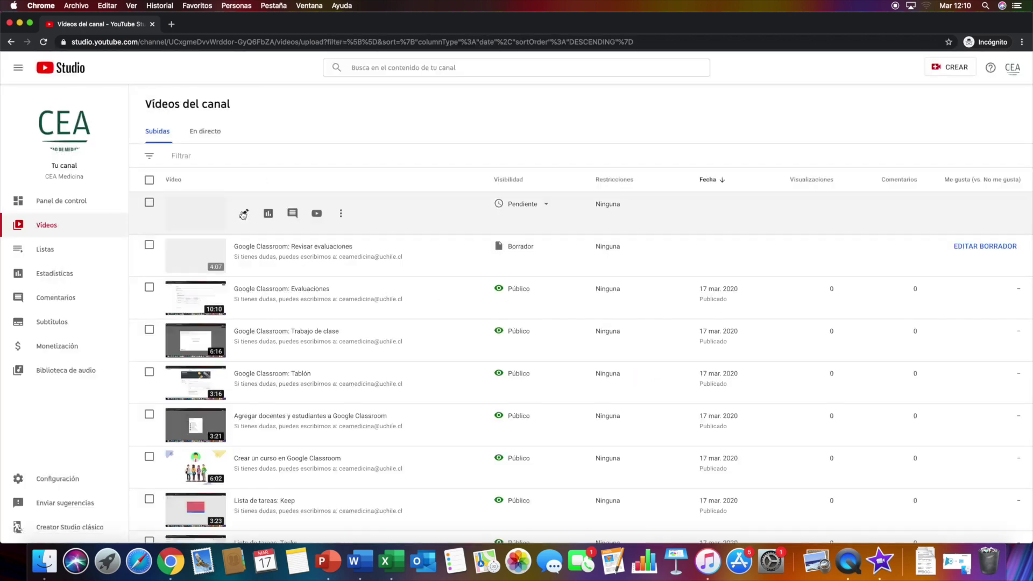
Step: Open the newly uploaded video on its YouTube watch page and select its web address
left_click(317, 214)
left_click(216, 42)
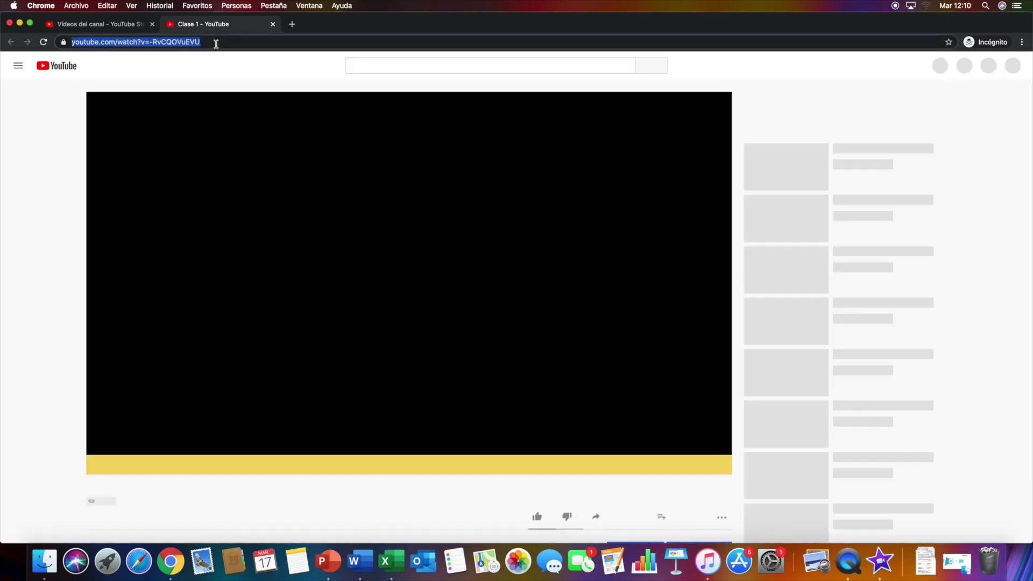